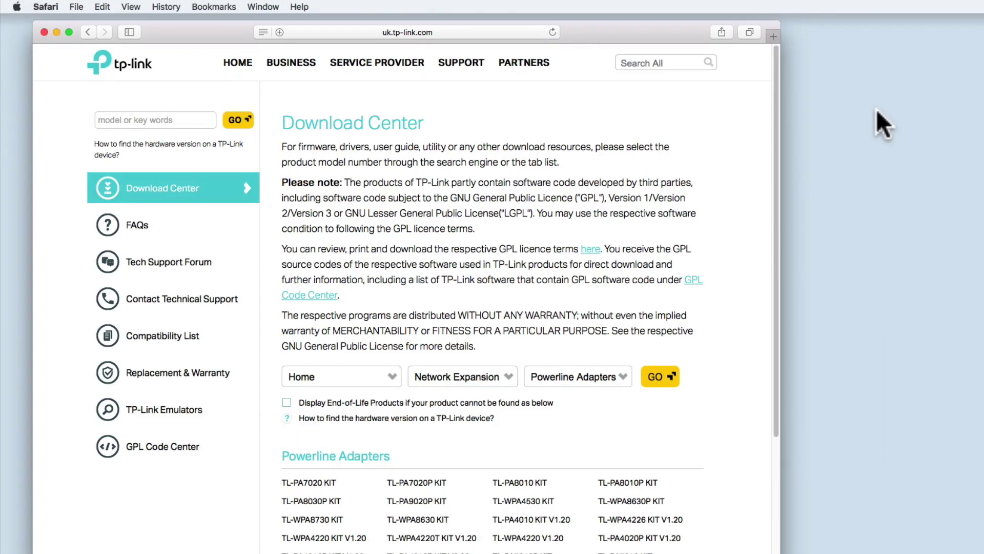
# Step: Open the TL-WPA4220 KIT V1.20 download page from the Powerline Adapters list in a new tab
pyautogui.click(470, 31)
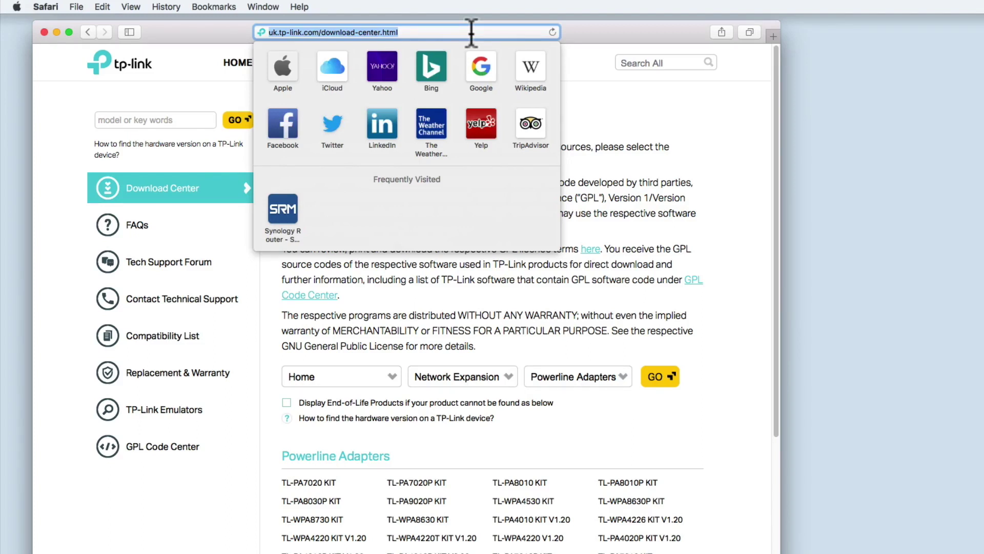
pyautogui.click(598, 101)
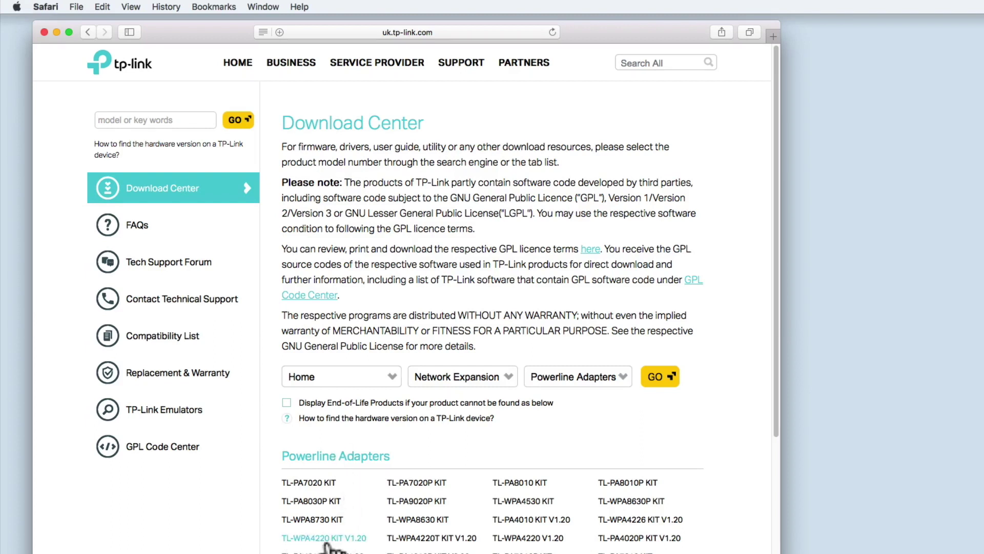
pyautogui.click(326, 543)
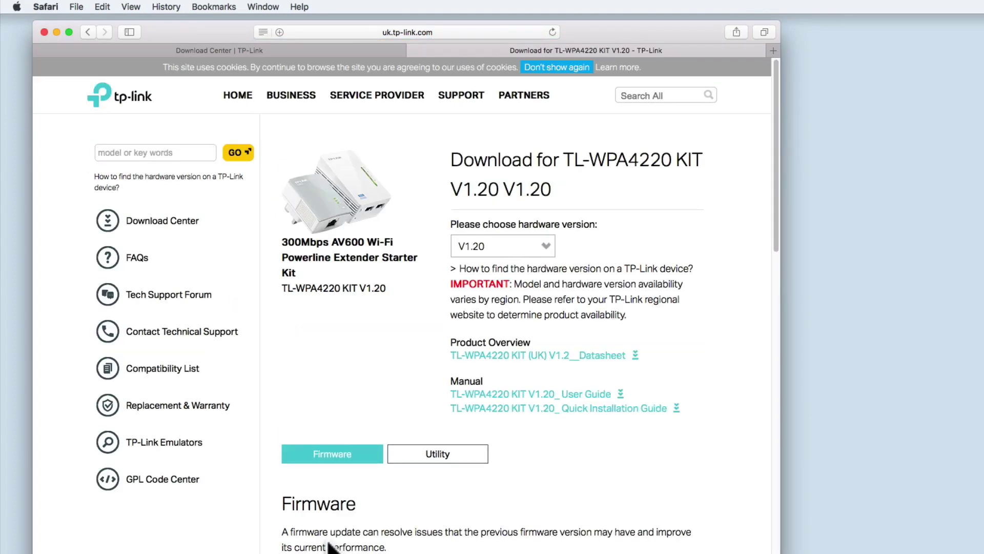
# Step: Keep hardware version V1.20 selected and show the kit's Utility downloads (50.13 MB, 13/07/17)
pyautogui.click(544, 244)
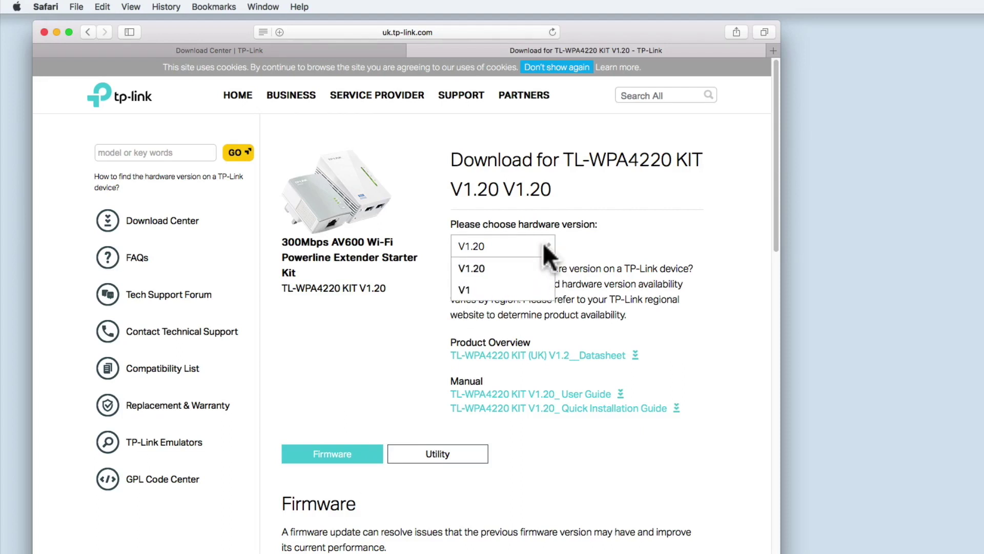
pyautogui.click(483, 271)
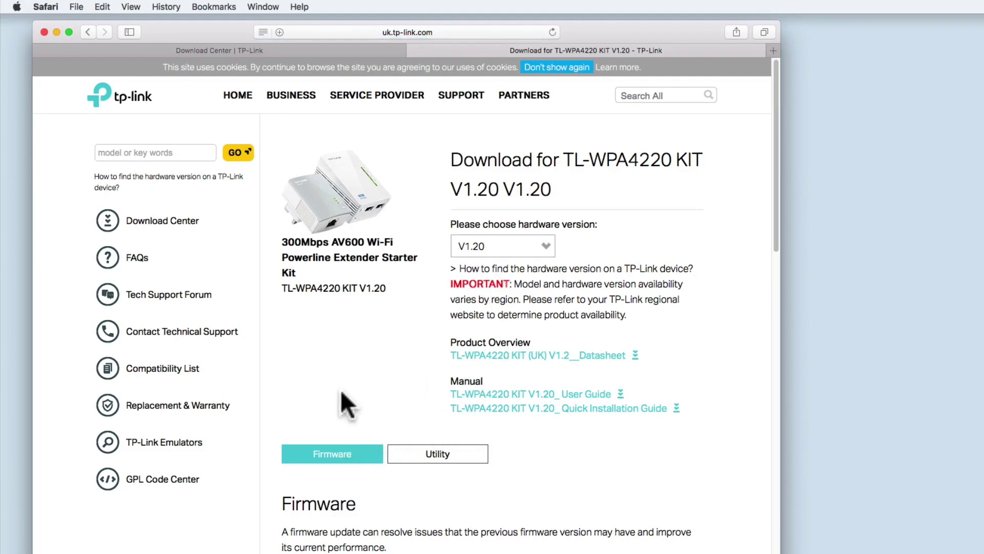
pyautogui.click(433, 460)
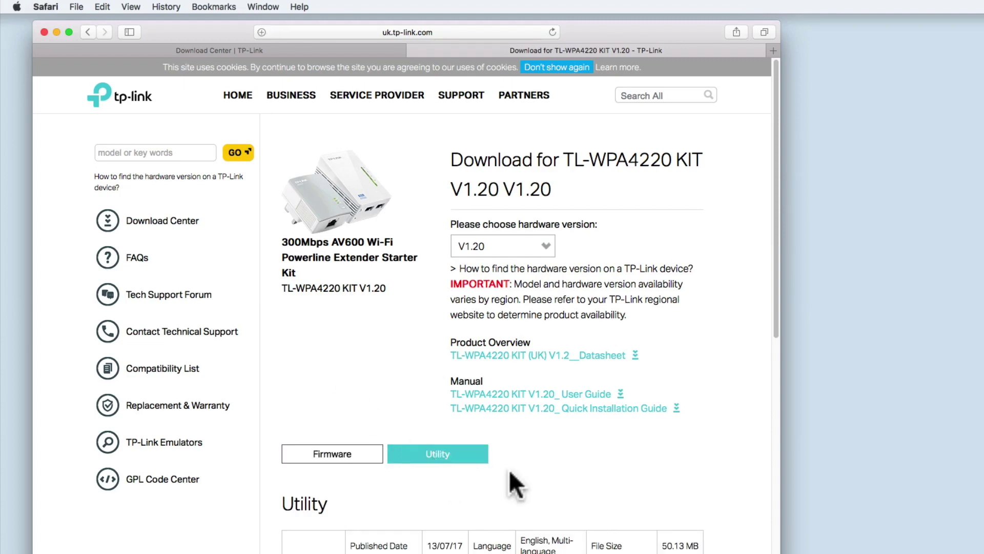
# Step: Download tpPLC_Utility_Mac and open the downloaded disk image
pyautogui.scroll(-5, 509, 470)
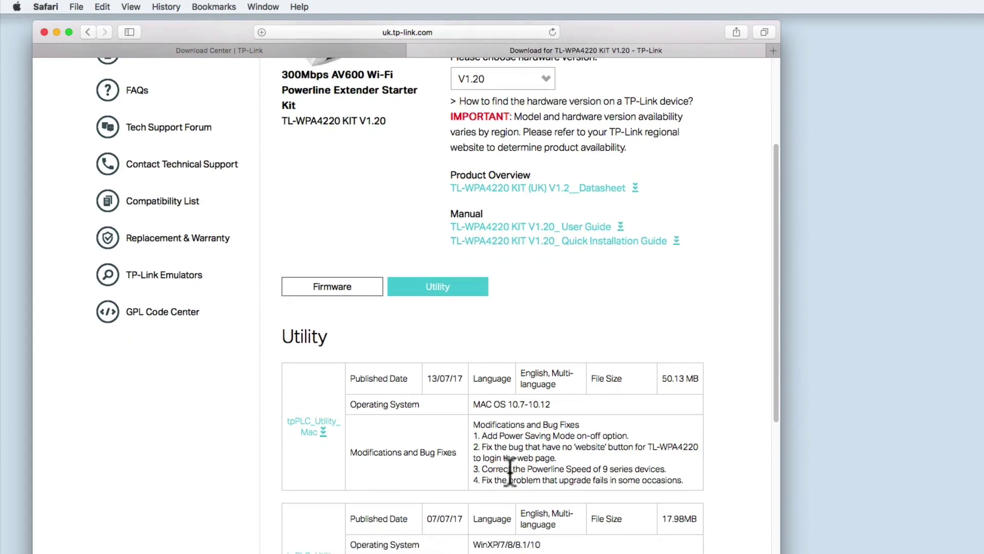
pyautogui.scroll(-3, 511, 471)
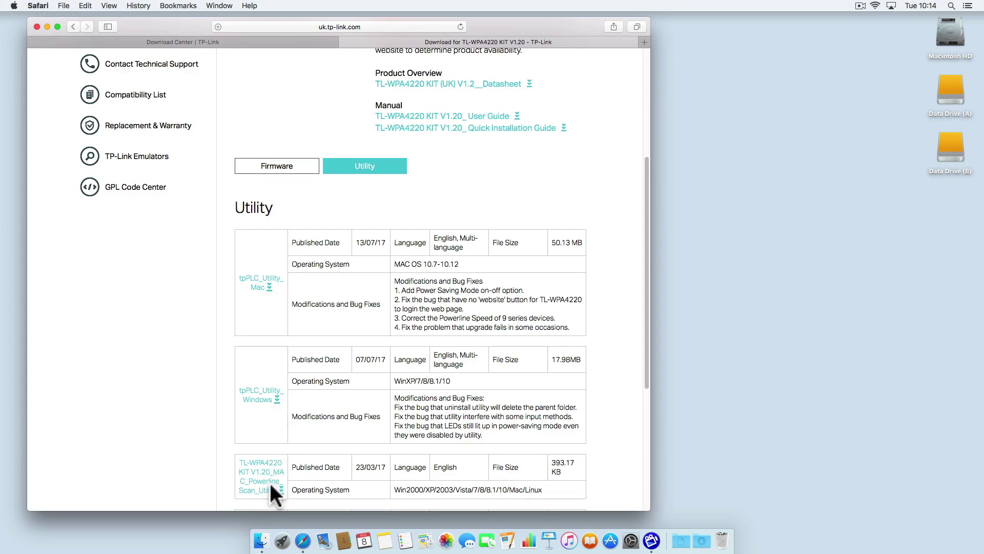
pyautogui.click(265, 277)
pyautogui.click(701, 539)
pyautogui.click(700, 505)
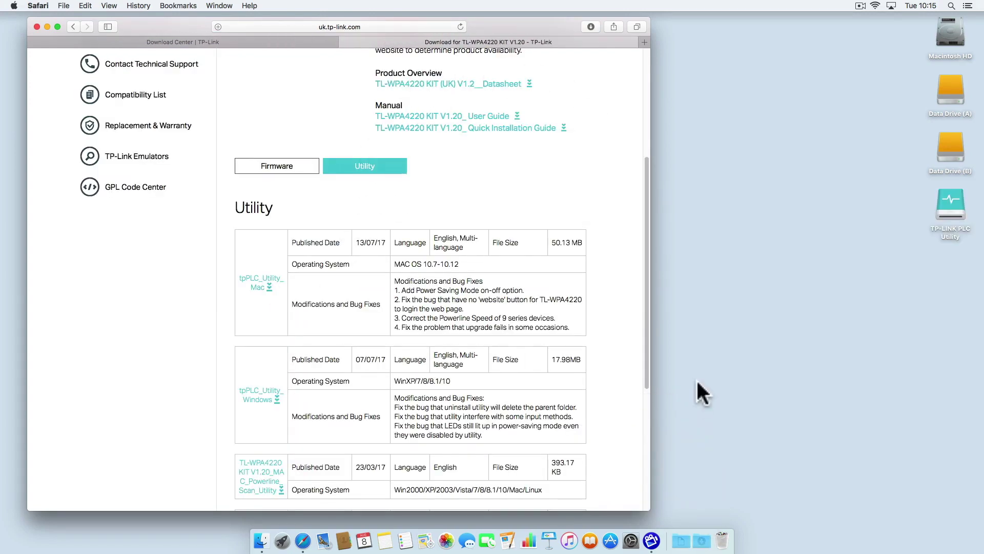
# Step: Copy tpPLC into Applications, authorizing with administrator credentials, then close the installer window
pyautogui.moveTo(260, 424); pyautogui.dragTo(358, 415)
pyautogui.click(517, 197)
pyautogui.write('administrator')
pyautogui.press('Tab')
pyautogui.write('********')
pyautogui.press('Return')
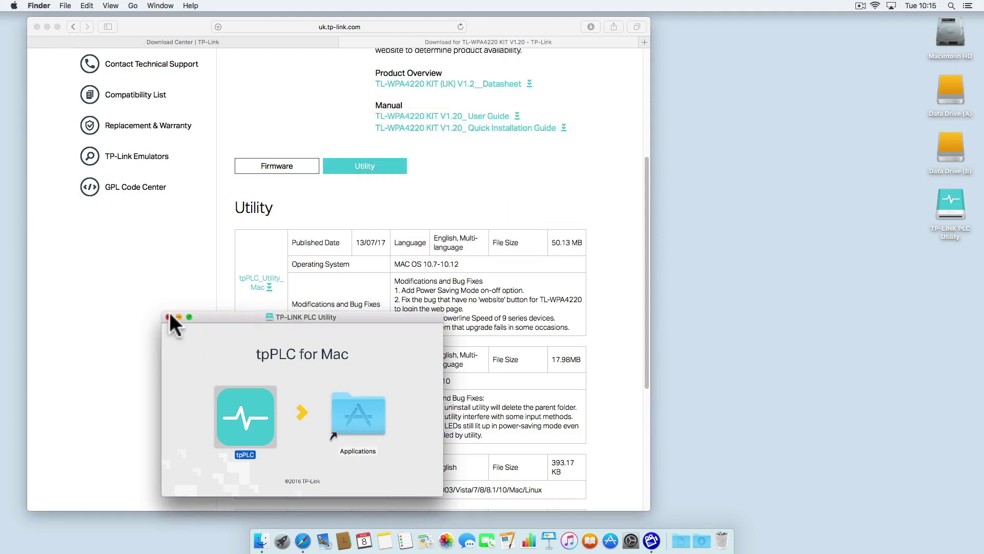
pyautogui.click(167, 316)
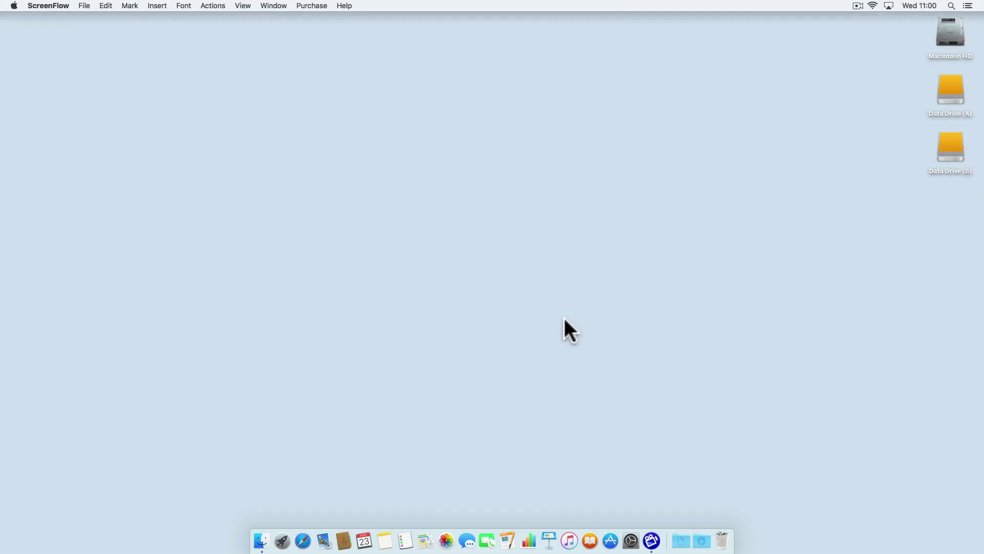
# Step: Launch tpPLC from Launchpad and approve it with the administrator name and password
pyautogui.click(282, 540)
pyautogui.click(605, 384)
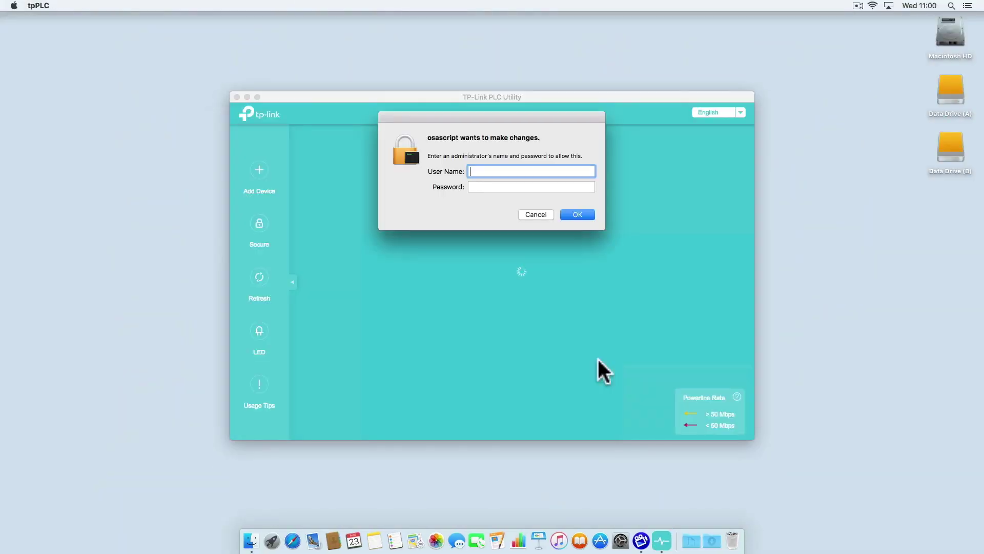
pyautogui.write('administrator')
pyautogui.press('Tab')
pyautogui.write('****')
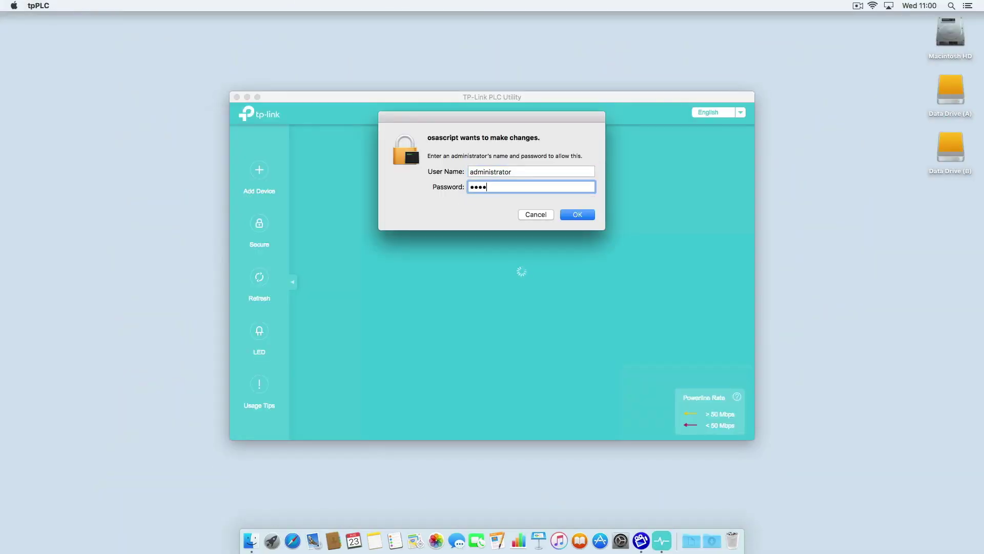
pyautogui.write('****')
pyautogui.press('Return')
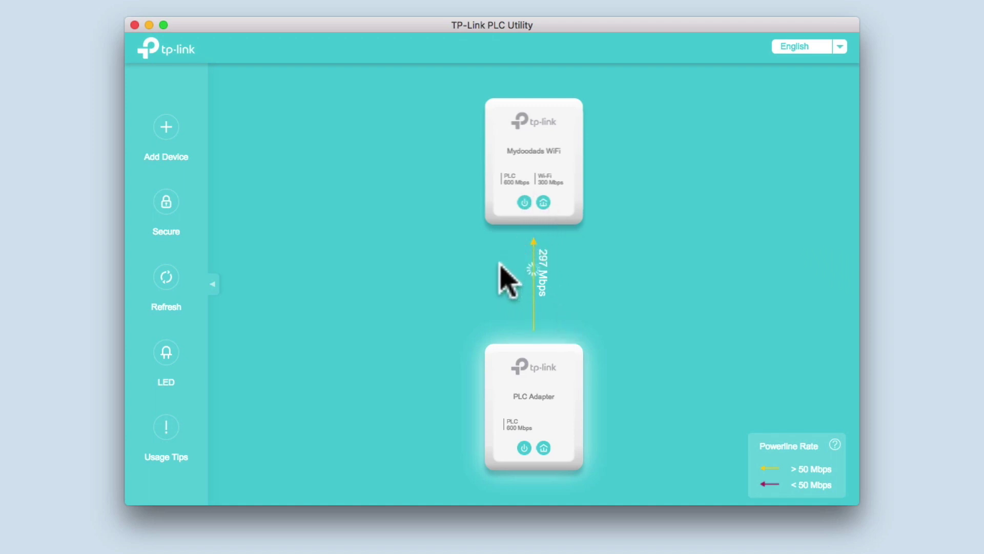
pyautogui.moveTo(549, 377)
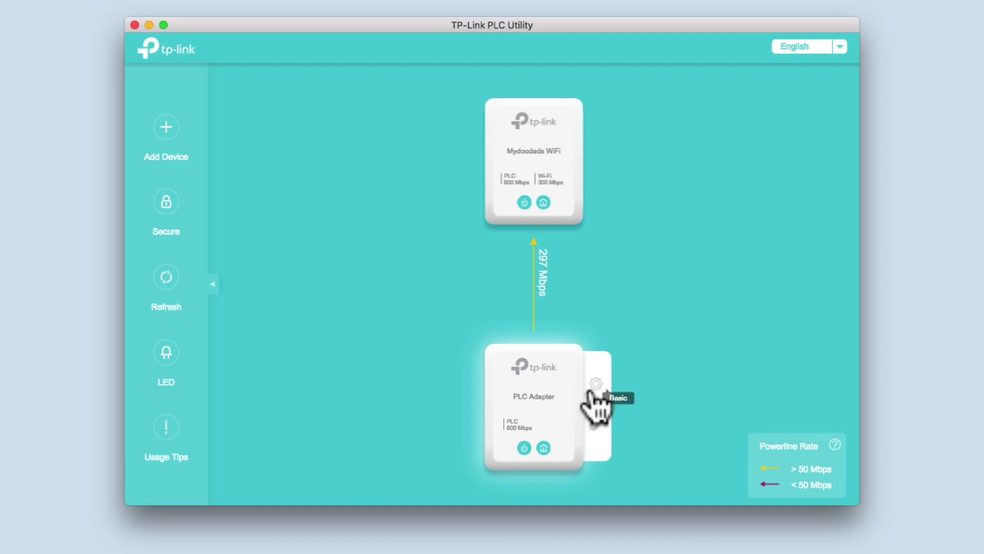
pyautogui.click(596, 424)
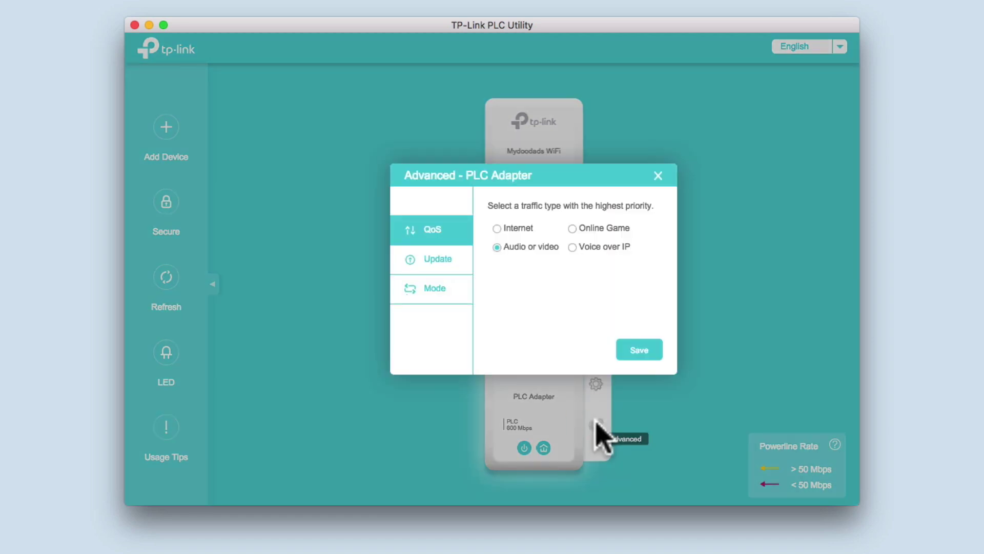
pyautogui.click(572, 248)
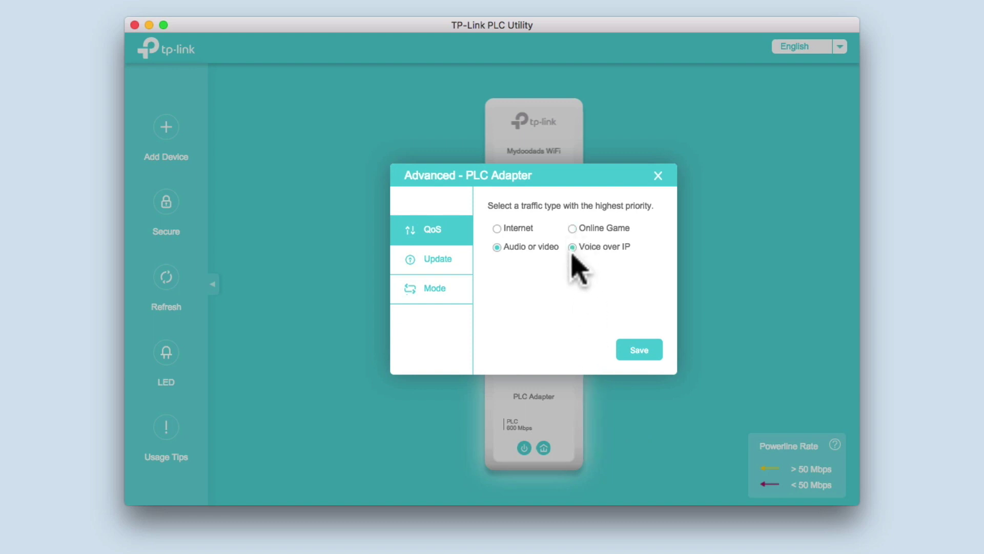
pyautogui.click(459, 259)
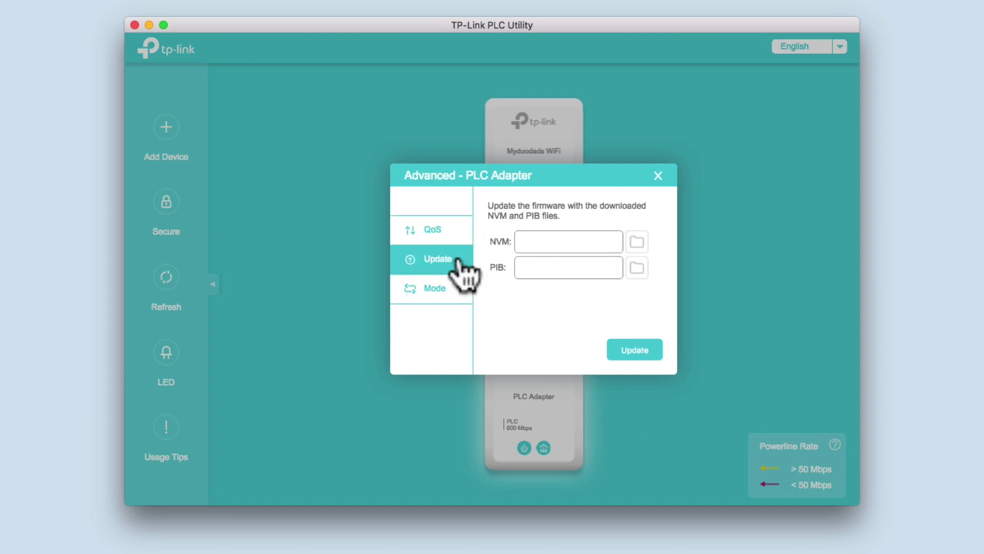
pyautogui.click(450, 296)
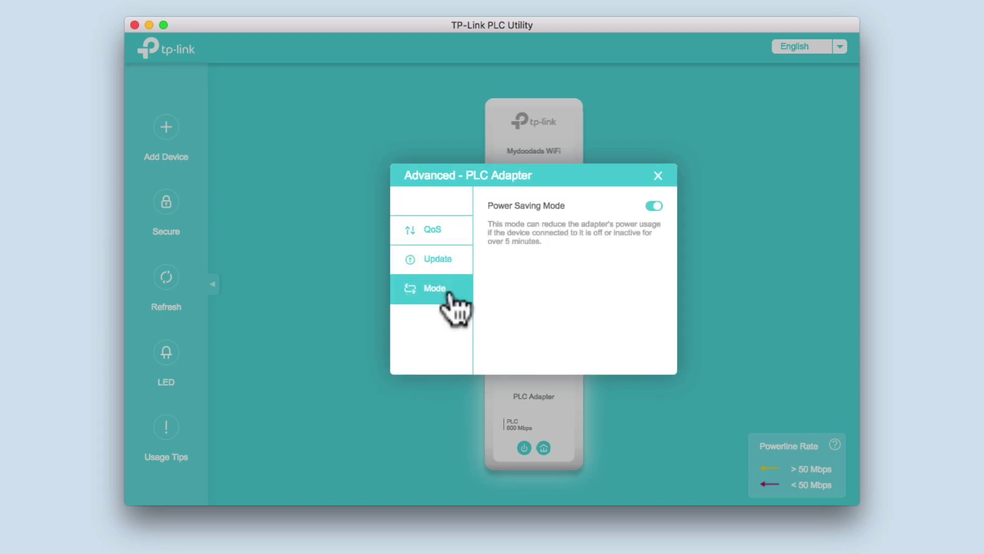
pyautogui.click(658, 175)
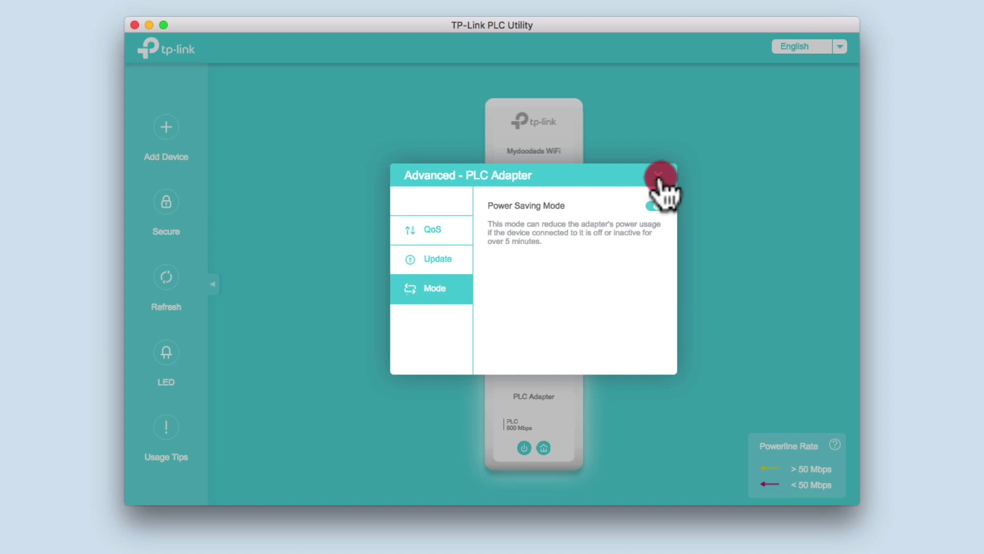
pyautogui.moveTo(533, 395)
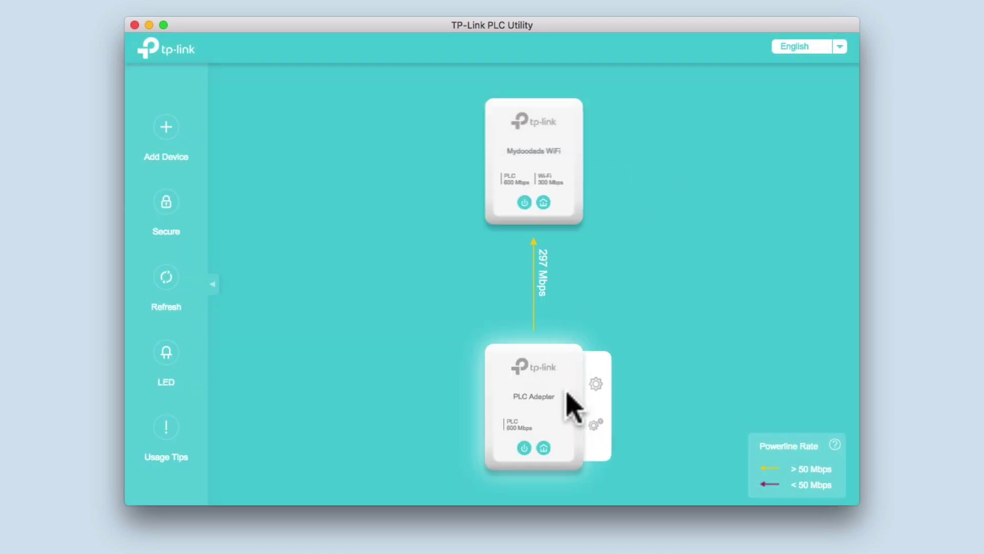
# Step: Factory-reset the PLC Adapter from its Basic settings Reset tab, confirming the reset
pyautogui.click(597, 385)
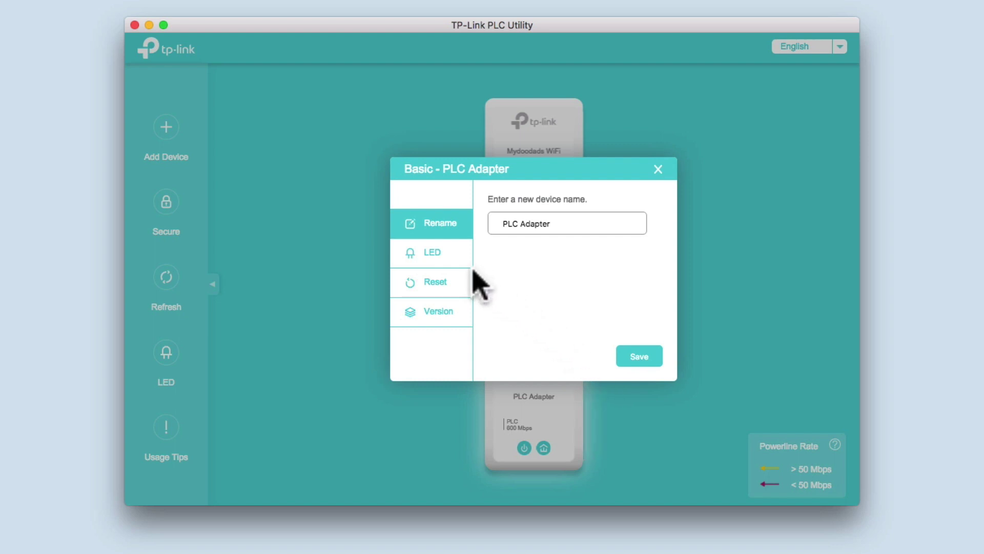
pyautogui.click(446, 287)
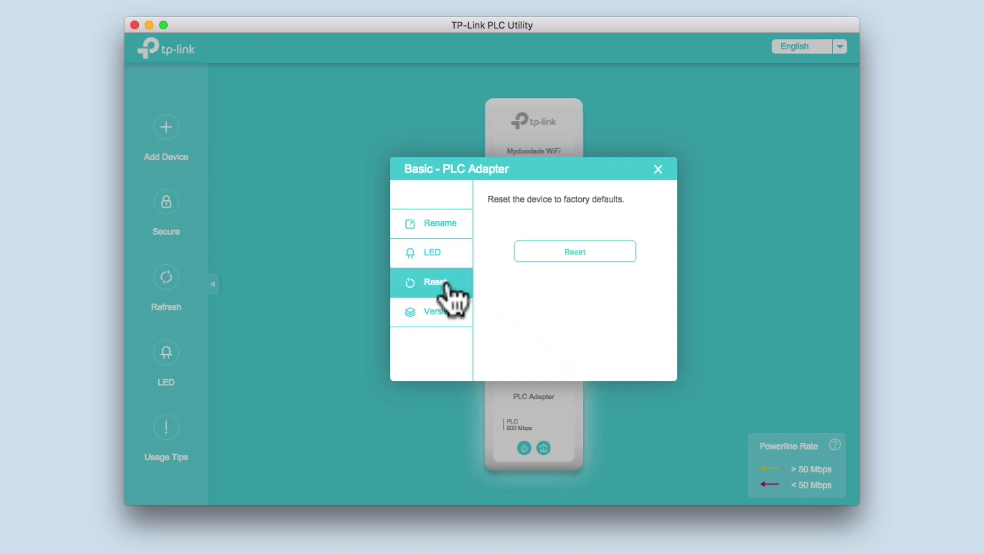
pyautogui.click(571, 258)
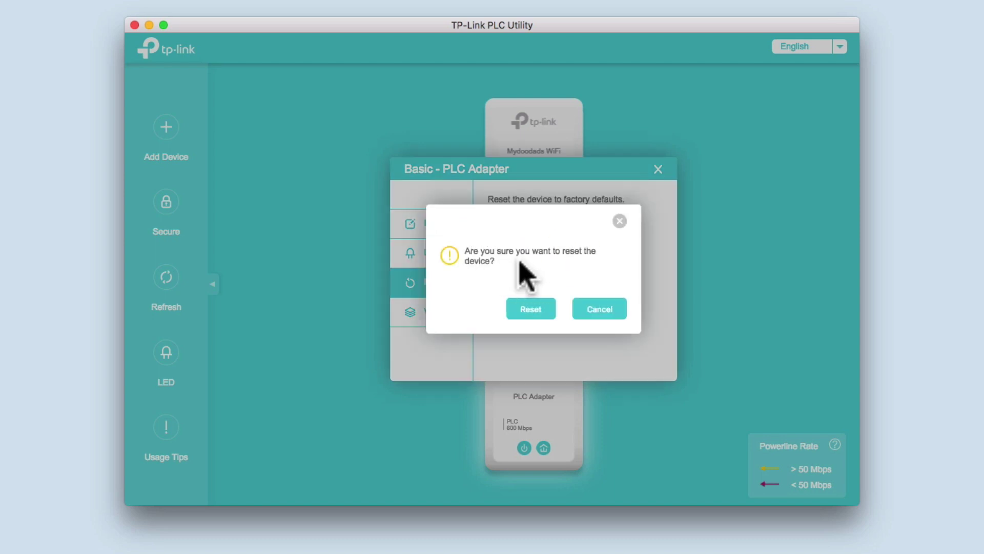
pyautogui.click(531, 312)
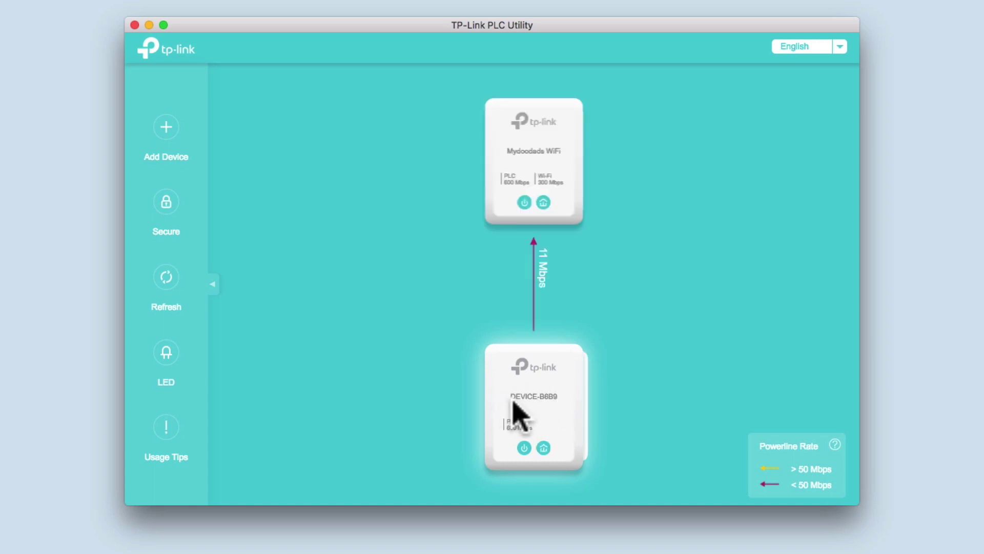
pyautogui.moveTo(538, 413)
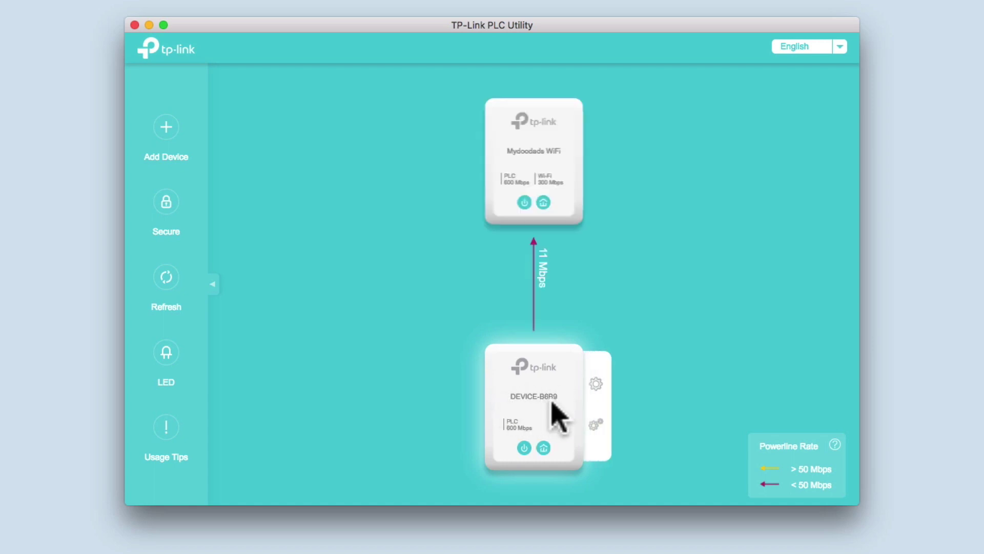
pyautogui.click(594, 386)
pyautogui.click(451, 263)
pyautogui.click(451, 282)
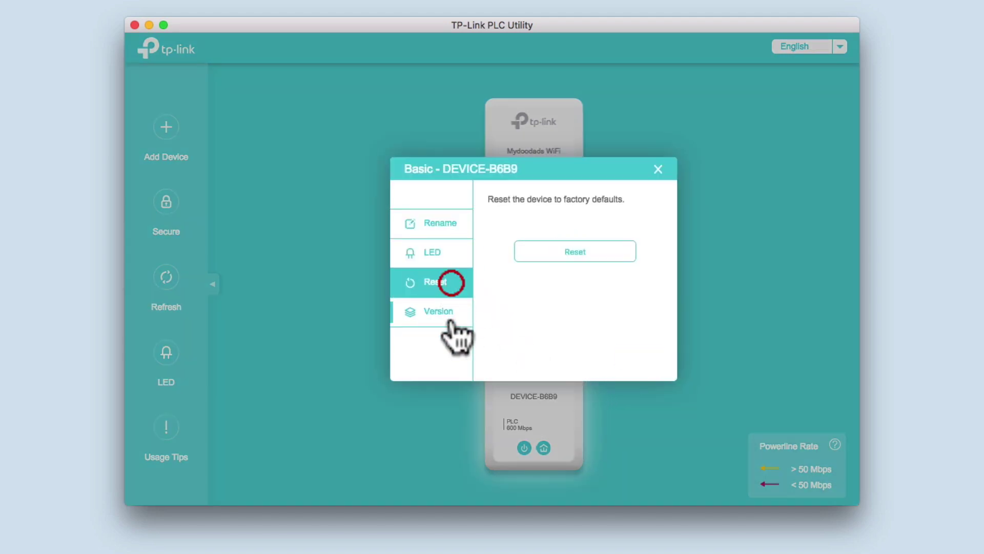
pyautogui.click(451, 314)
pyautogui.click(657, 170)
pyautogui.click(594, 426)
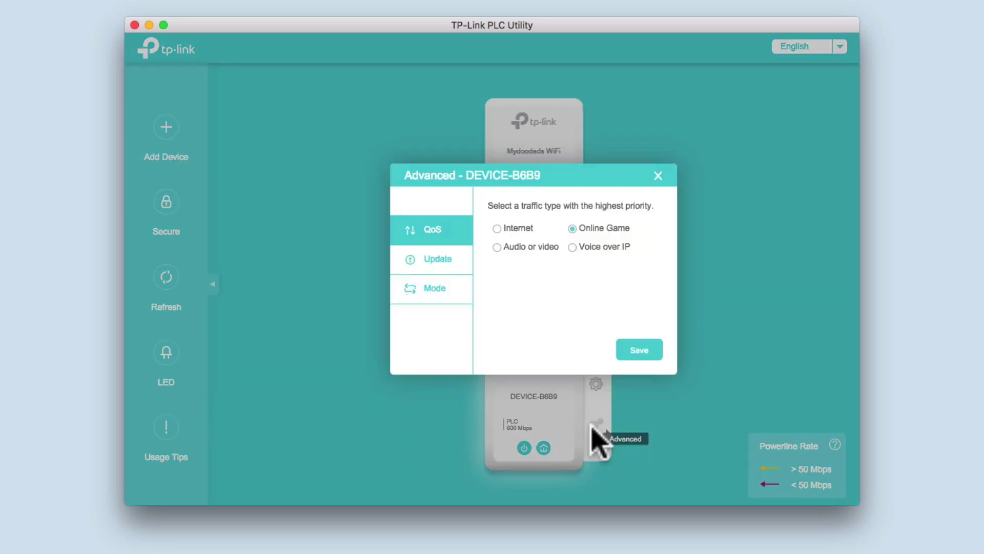
pyautogui.click(451, 259)
pyautogui.click(451, 288)
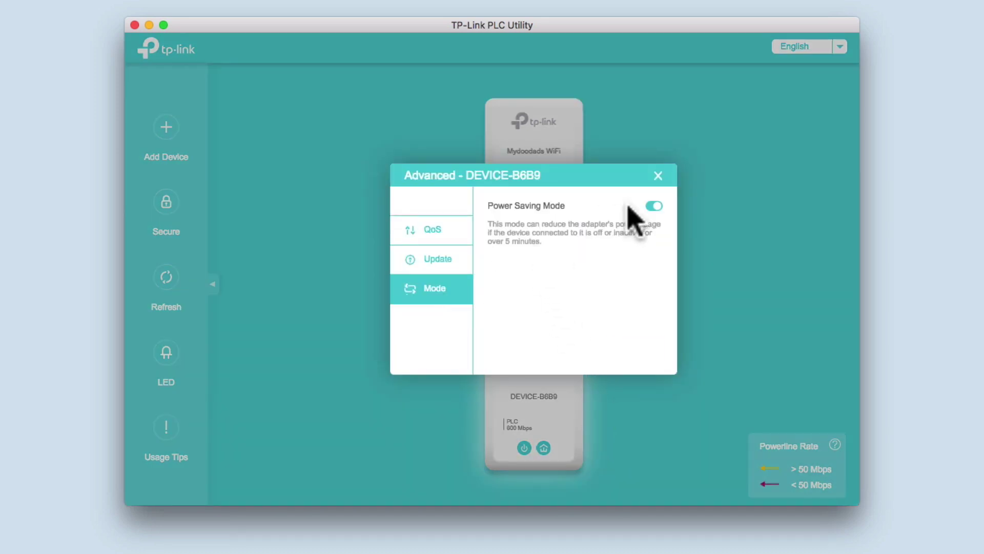
pyautogui.click(656, 176)
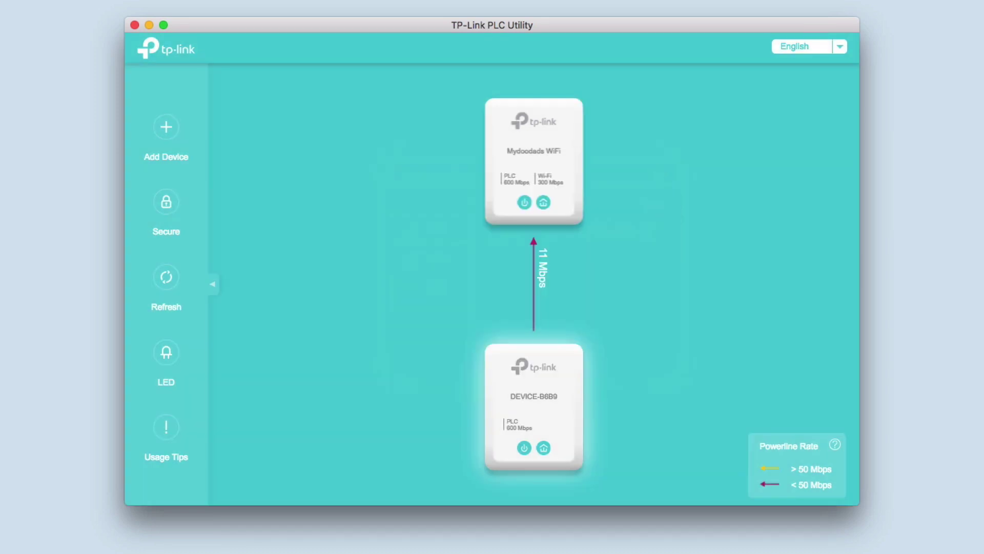